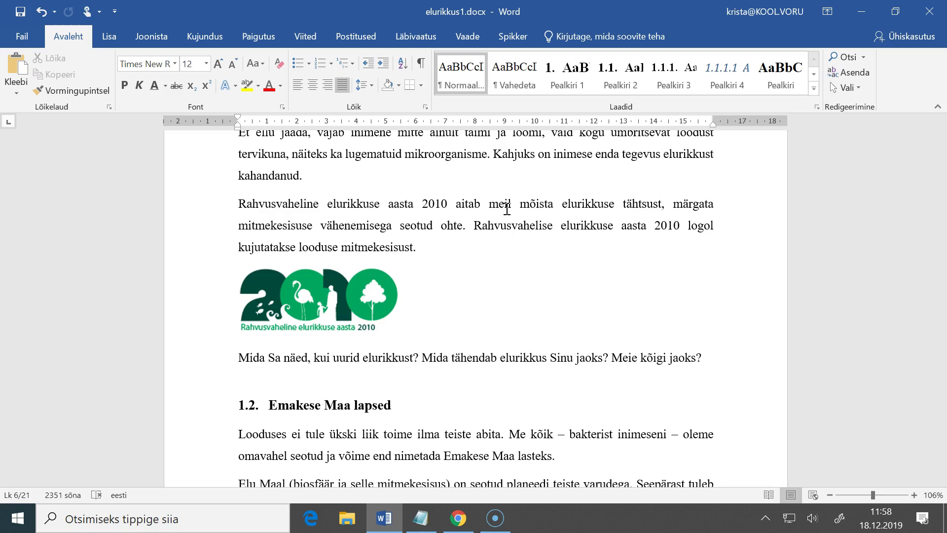
- Start a caption for the 2010 logo picture, using the label Joonis
click(323, 300)
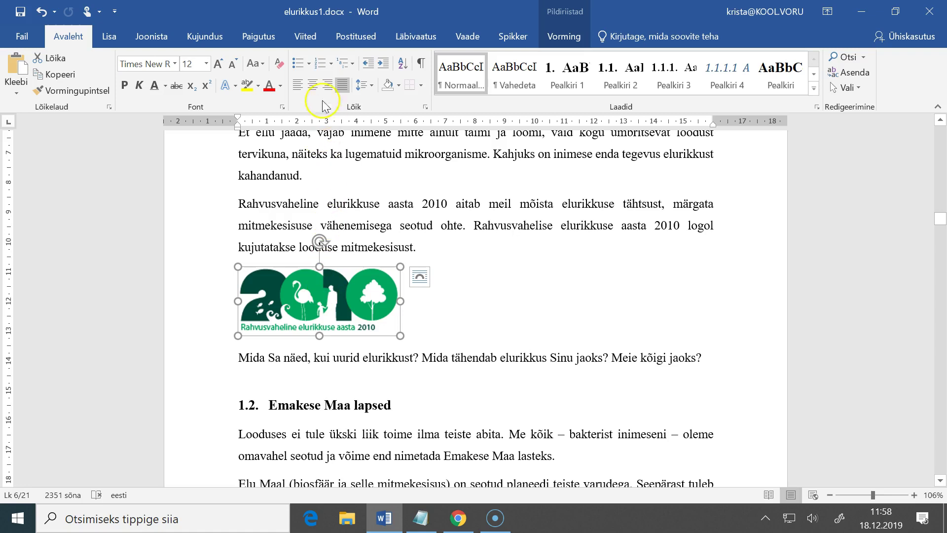
click(307, 38)
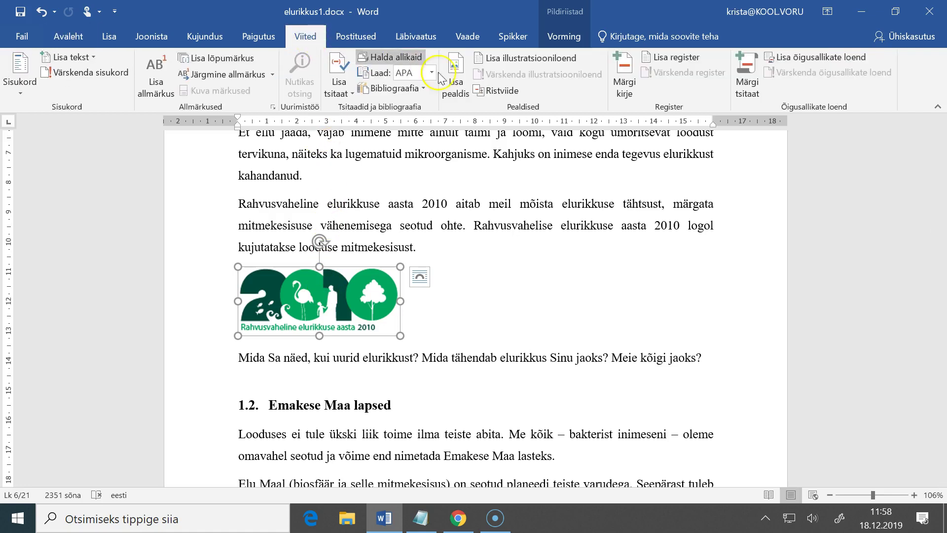
click(453, 85)
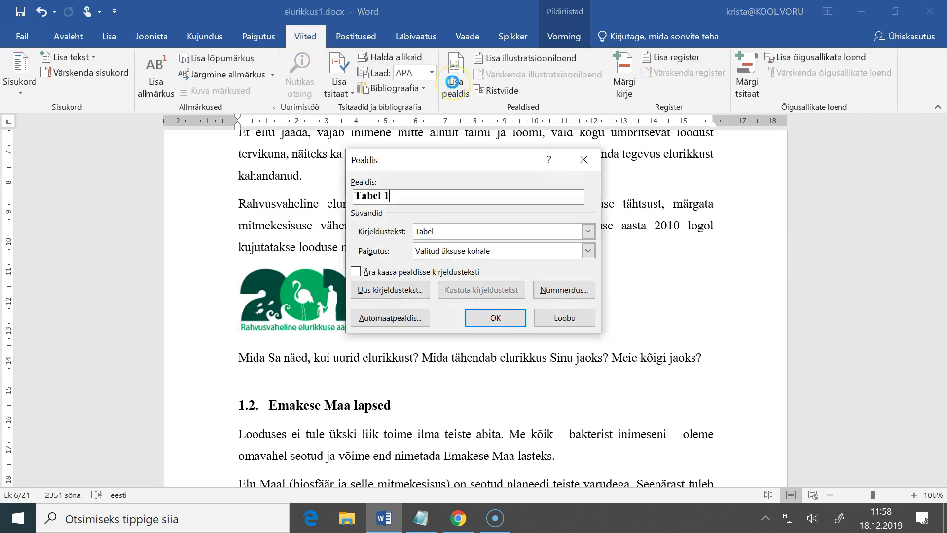
click(588, 231)
click(588, 232)
click(484, 251)
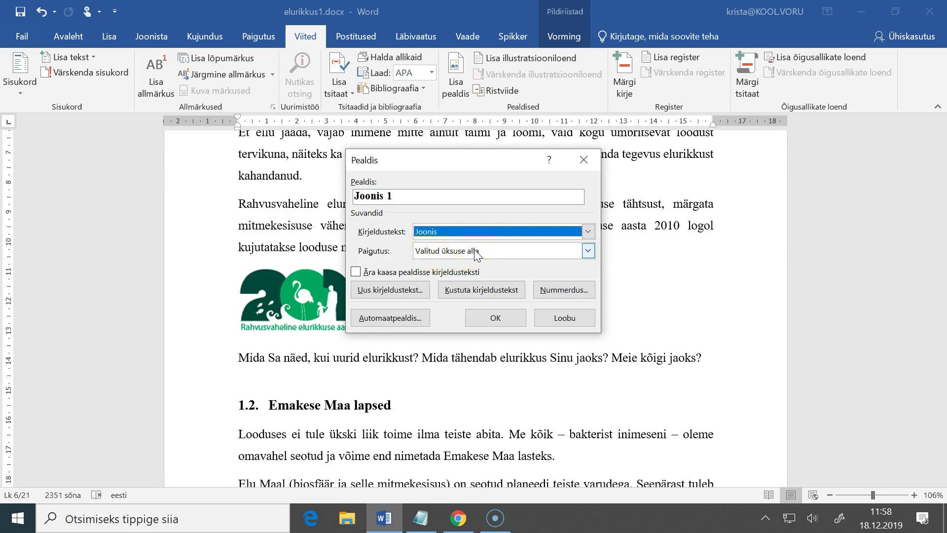
- Complete the logo's caption as "Joonis 1. Rahvusvaheline elurikkuse aasta 2010 logo" and insert it
click(400, 198)
text(.)
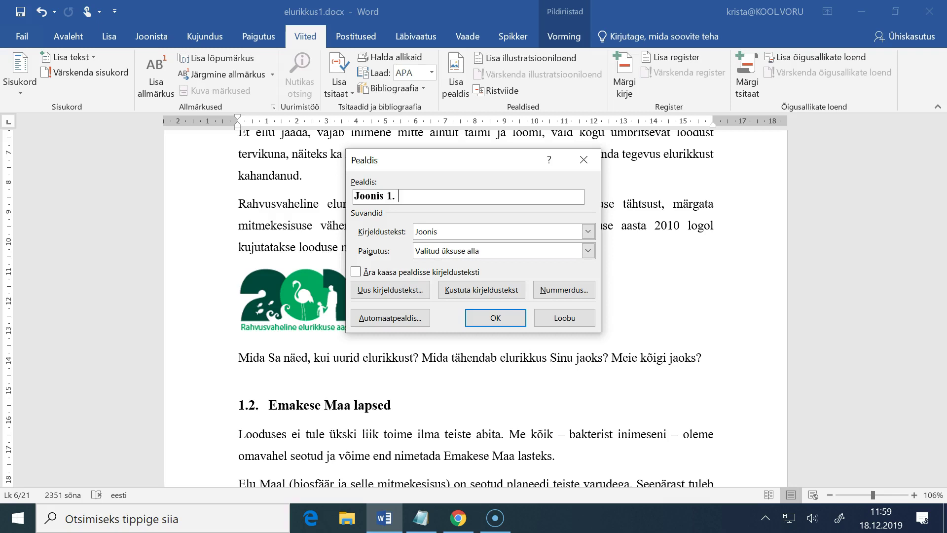
key(ctrl+v)
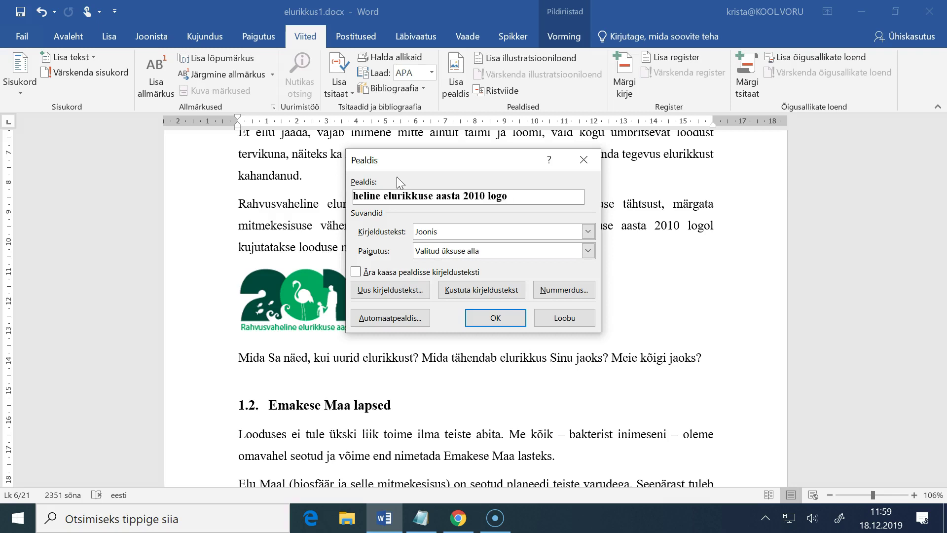
key(Home)
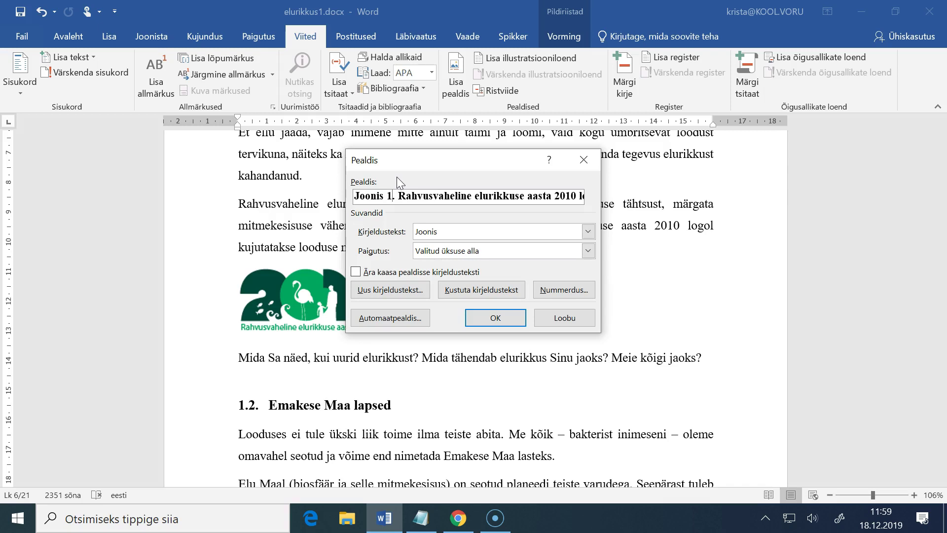
click(494, 318)
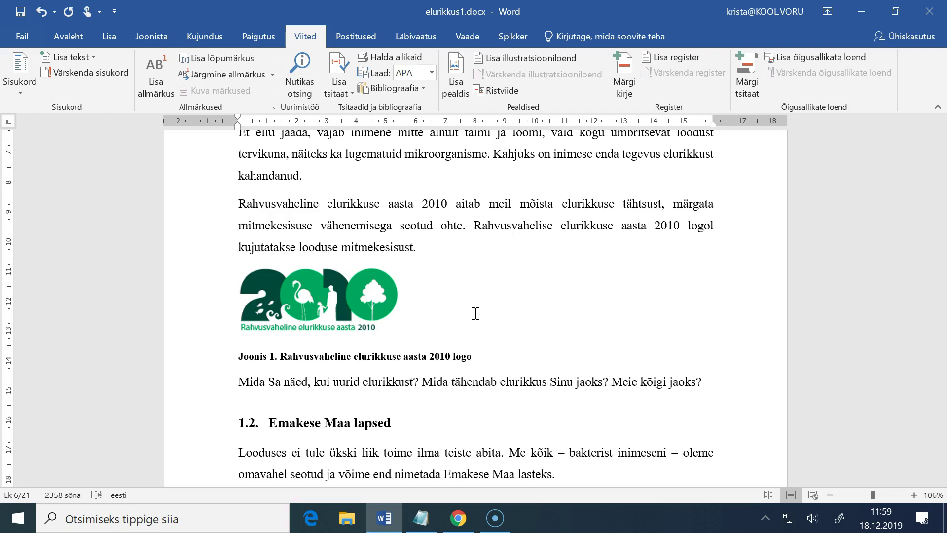
- Review the Pealdis style's formatting, including its paragraph alignment, indents and spacing
click(76, 39)
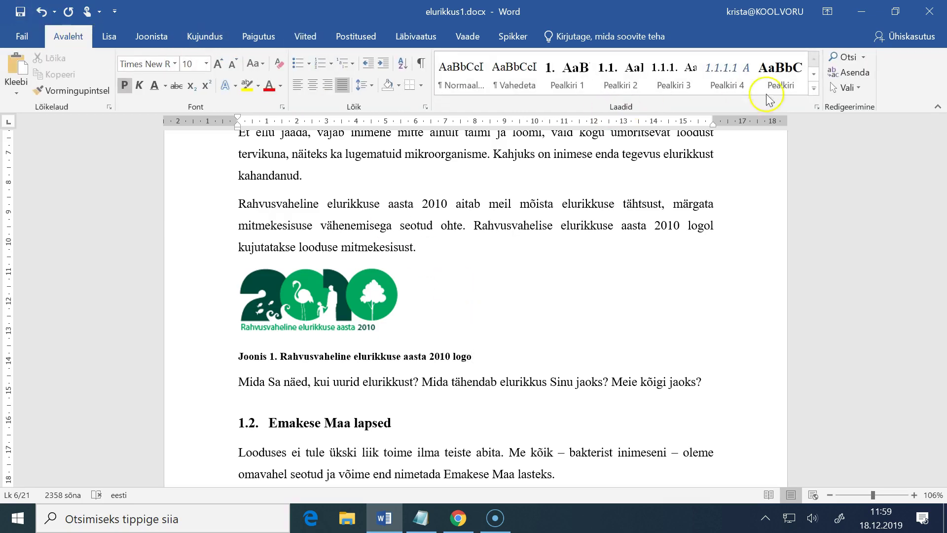
click(814, 88)
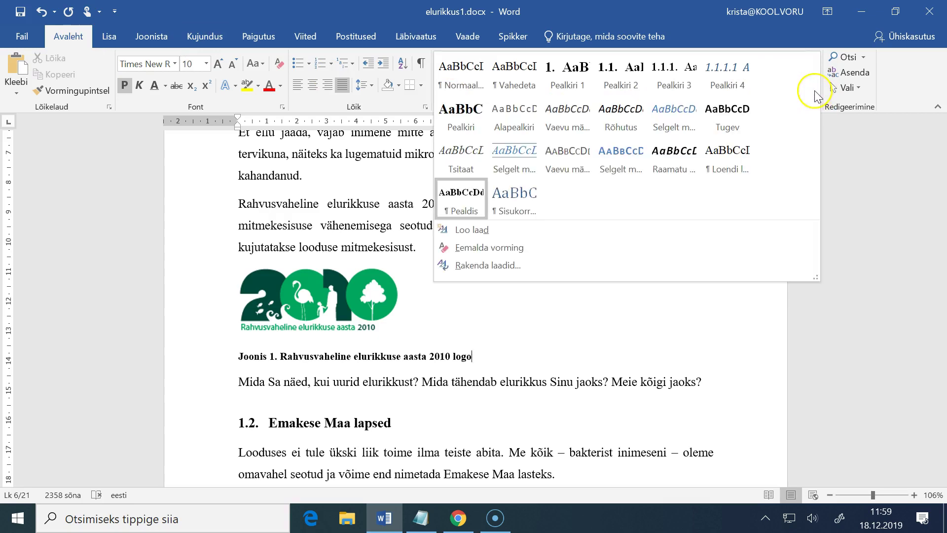
right_click(461, 191)
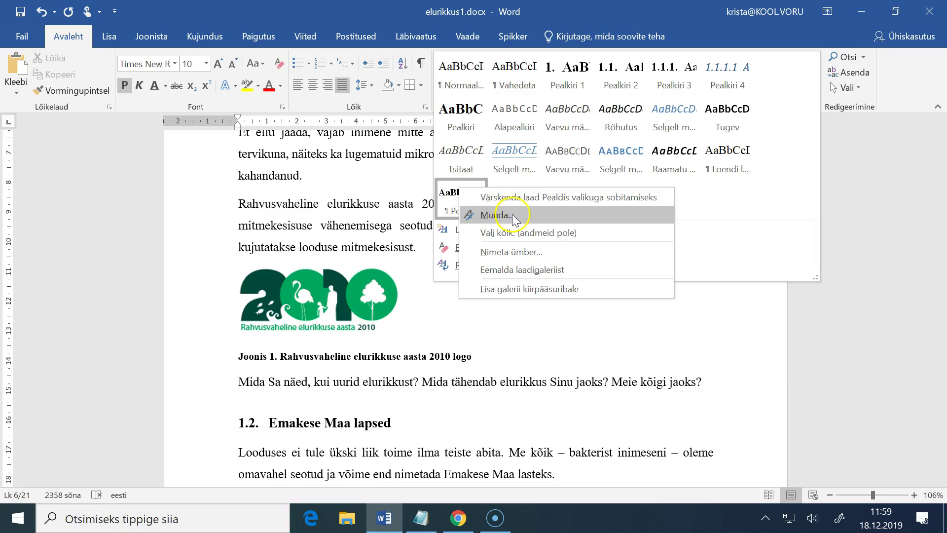
click(513, 213)
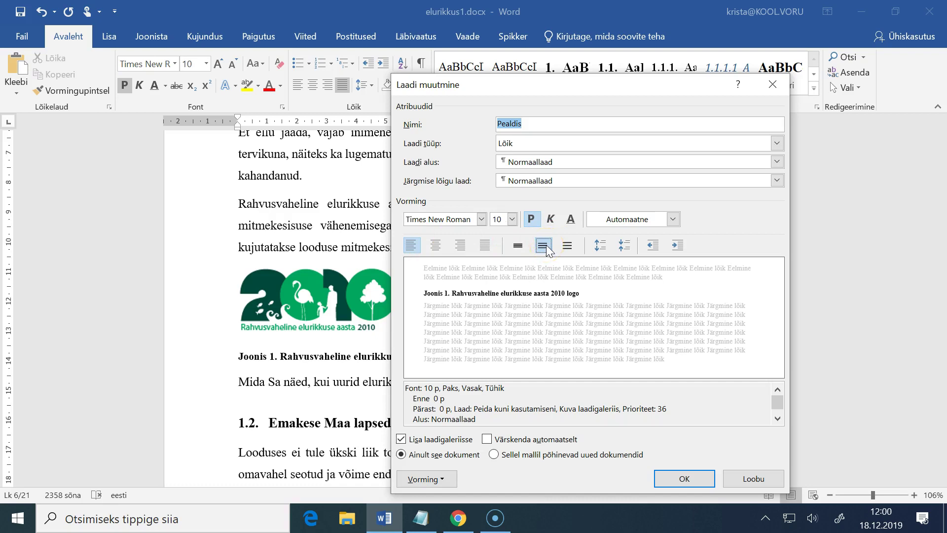
click(443, 479)
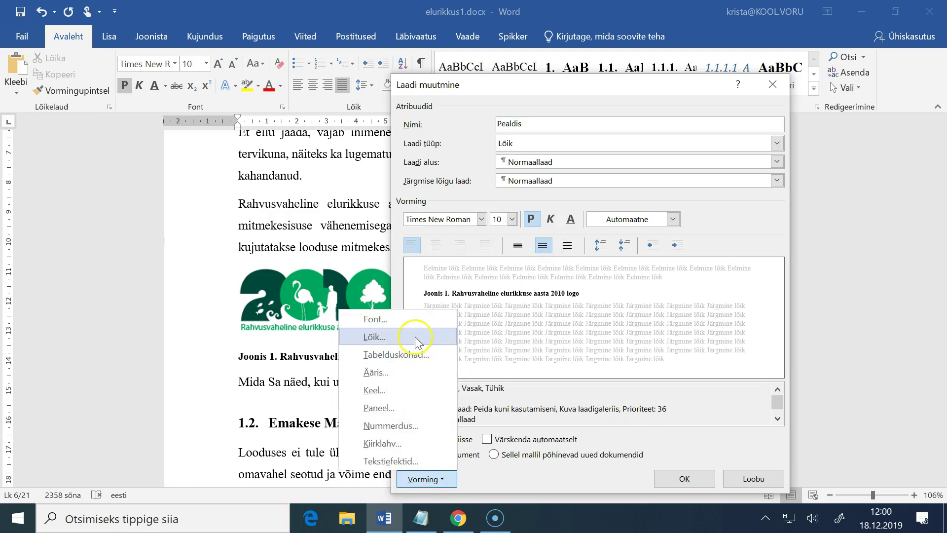
click(415, 337)
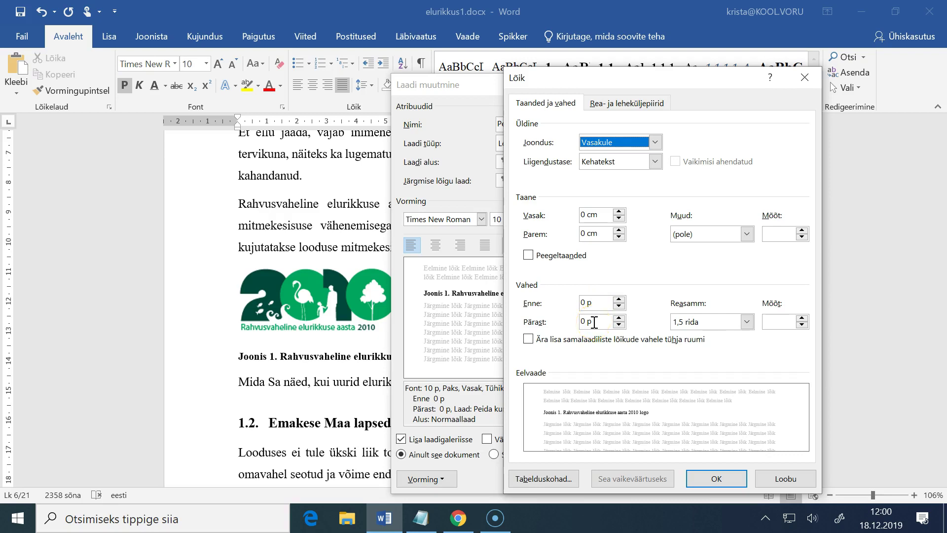
click(715, 478)
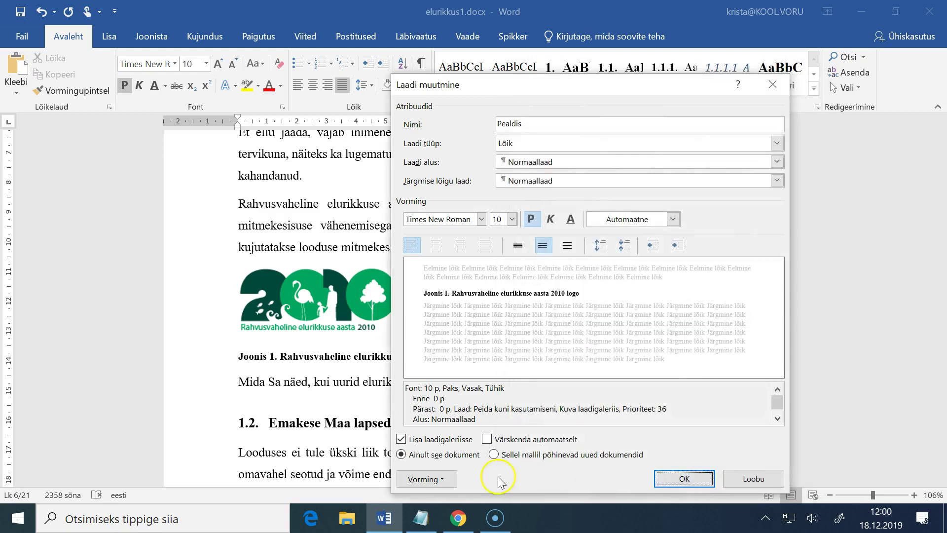
click(677, 477)
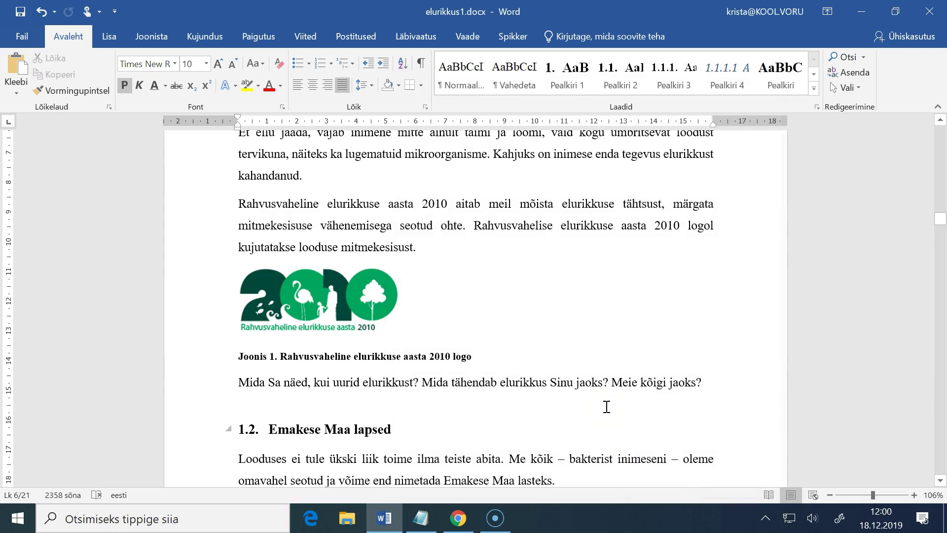
- Insert the caption "Joonis 2. Joonistuste arv teemade lõikes" for the bar chart of drawings by theme
click(554, 457)
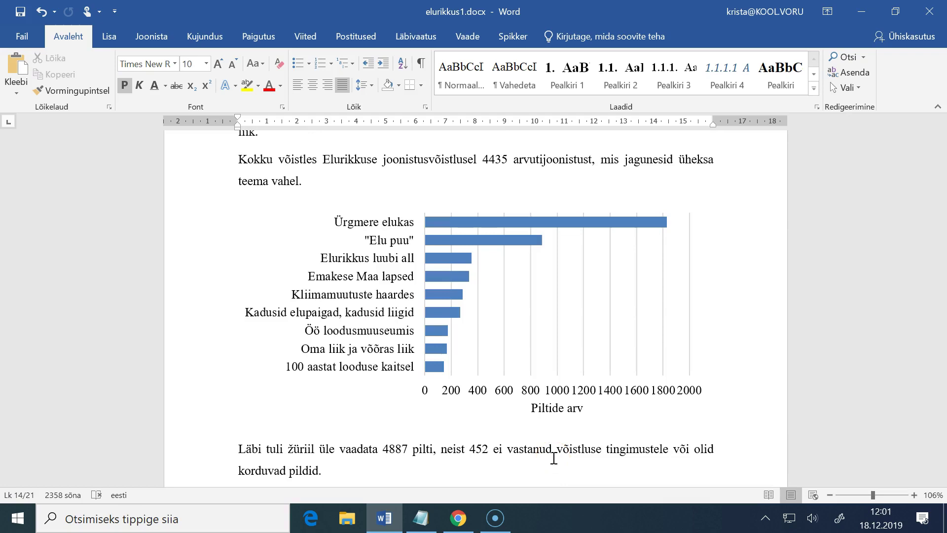
click(315, 238)
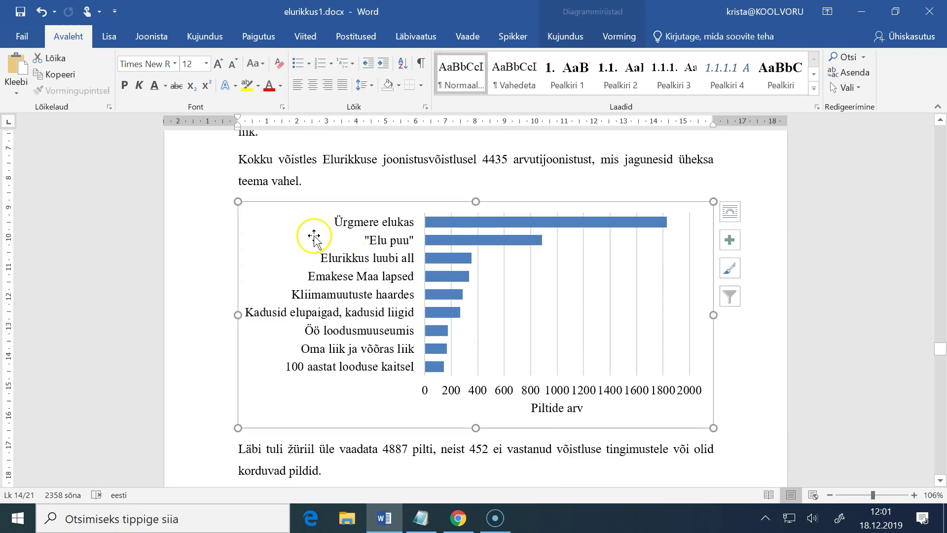
click(305, 37)
click(457, 89)
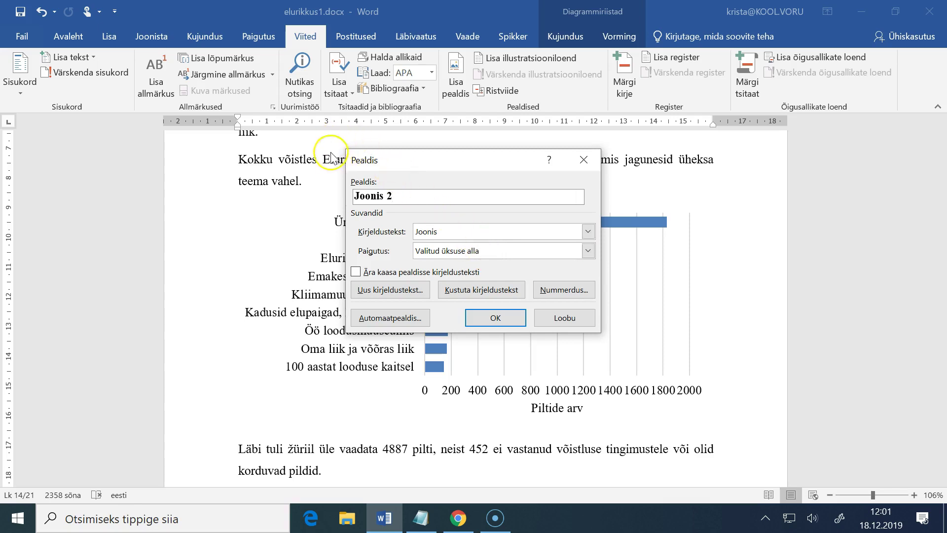
text(.)
text(Joonistuste arv teemade lõikes)
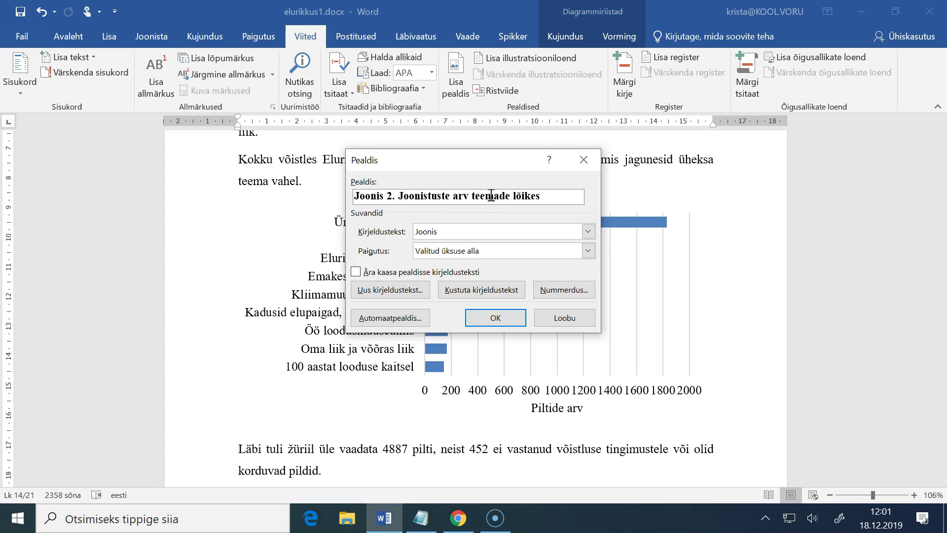
click(498, 317)
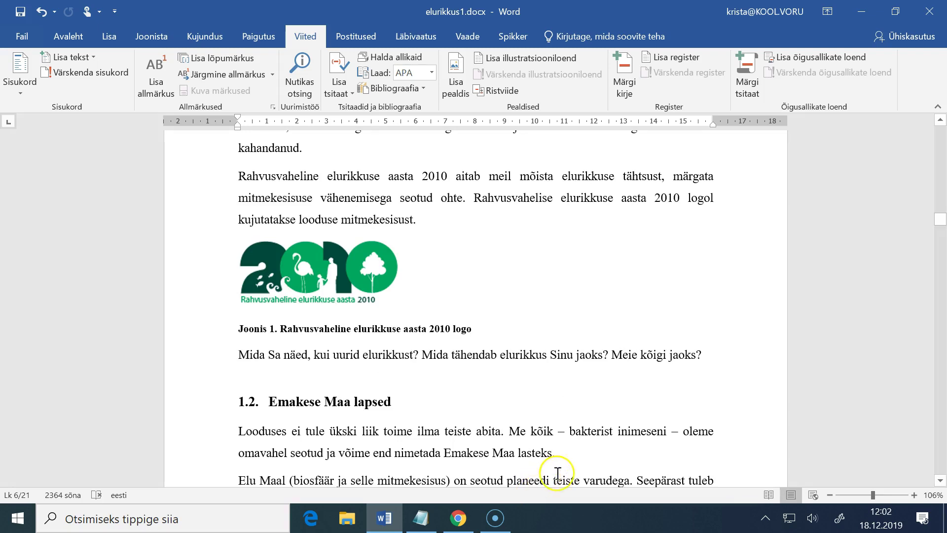
- Insert a cross-reference to Joonis 1, label and number only, in parentheses before the period after "looduse mitmekesisust"
click(416, 217)
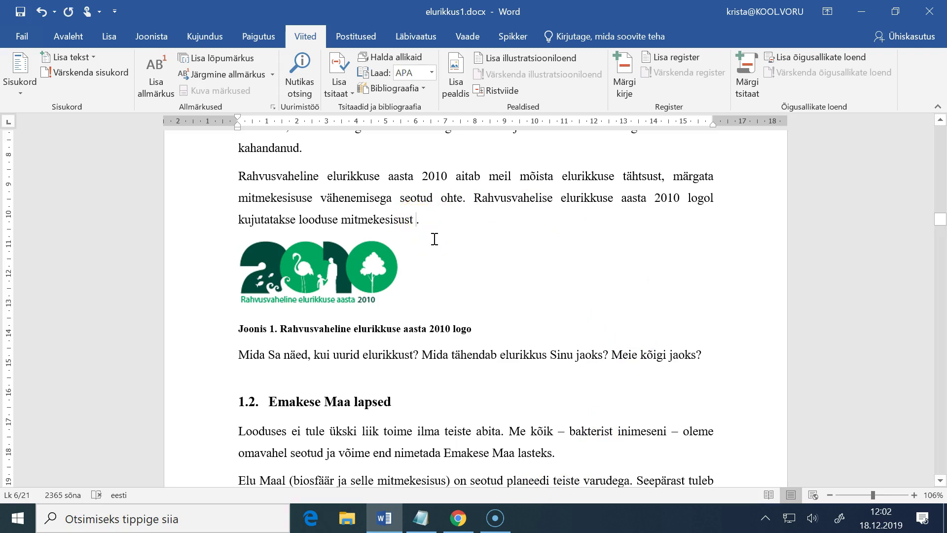
click(431, 219)
click(508, 91)
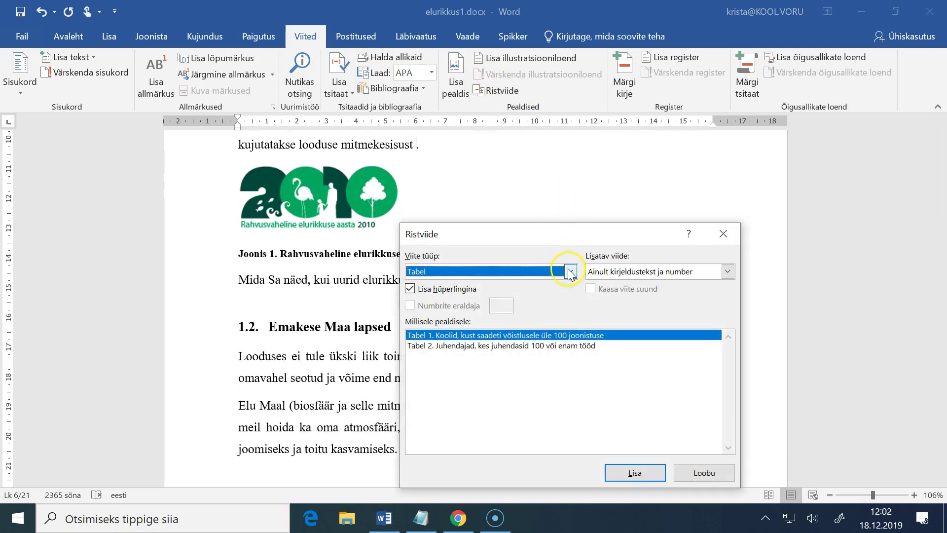
click(567, 271)
click(495, 306)
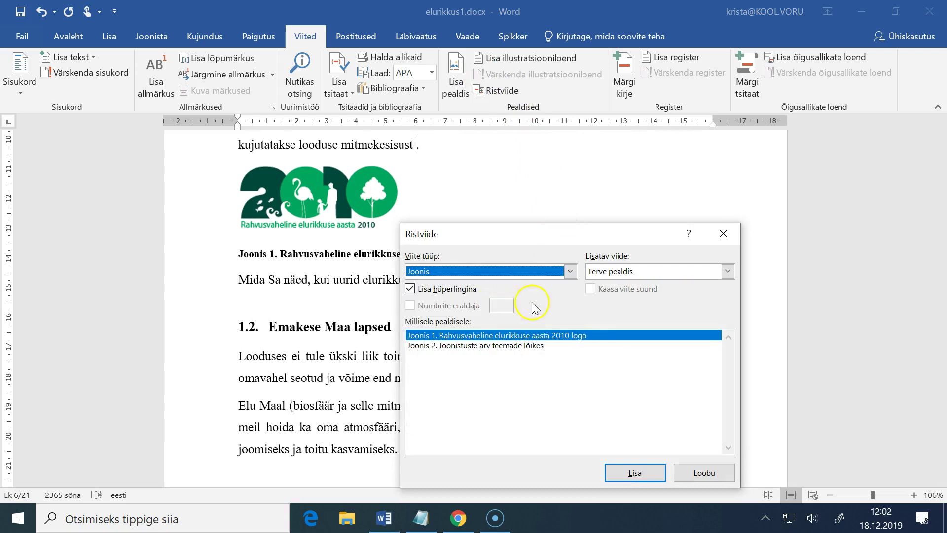
click(727, 271)
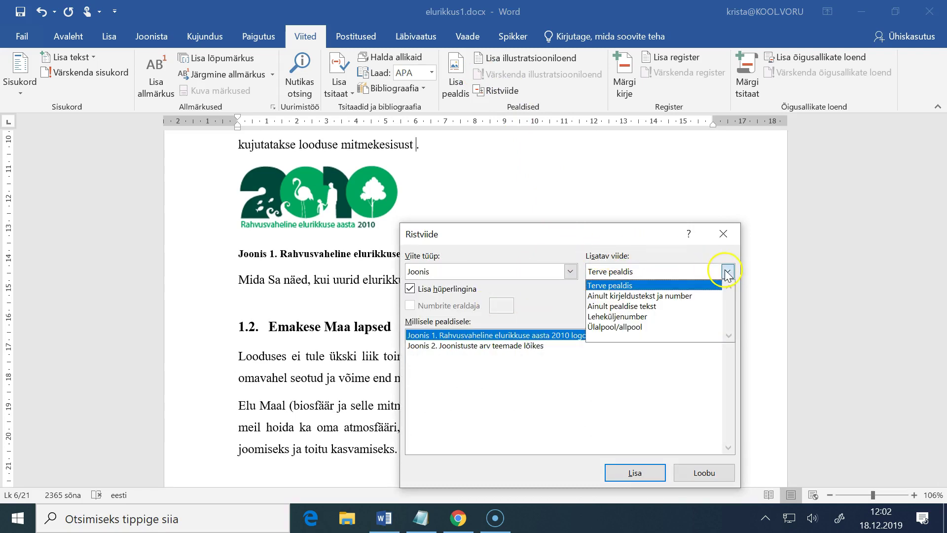
click(676, 297)
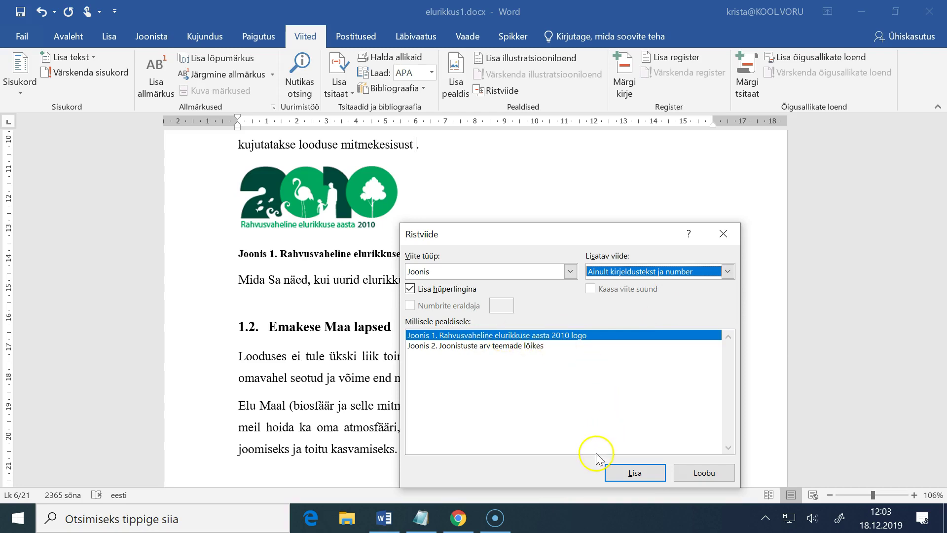
click(634, 473)
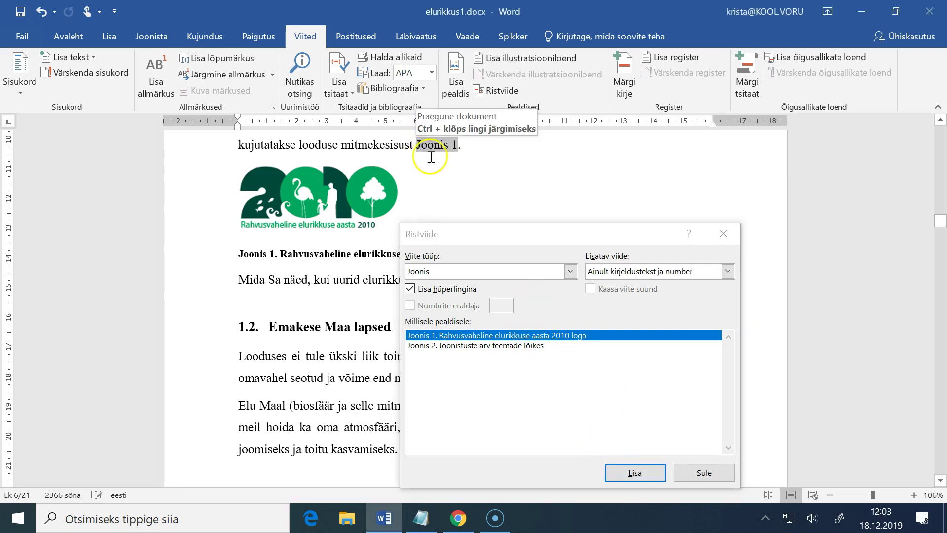
text(()
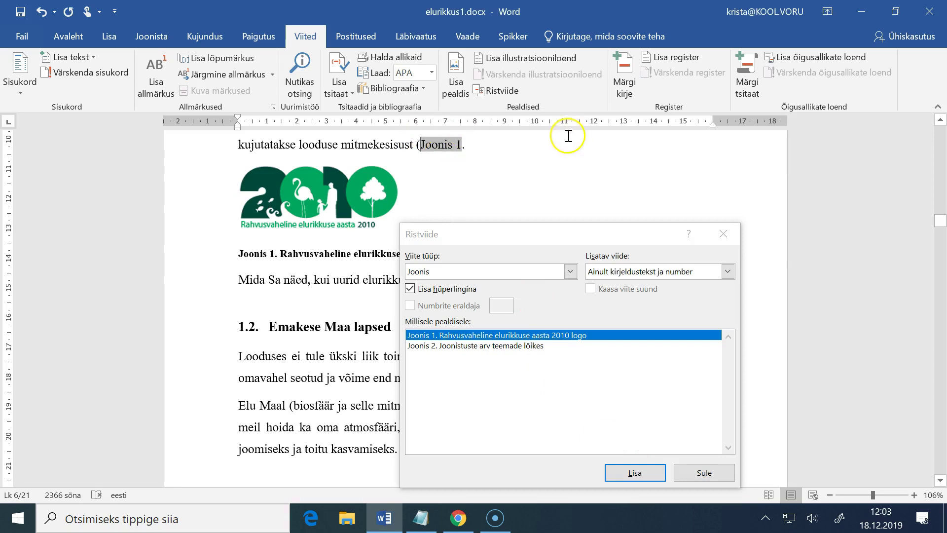
text())
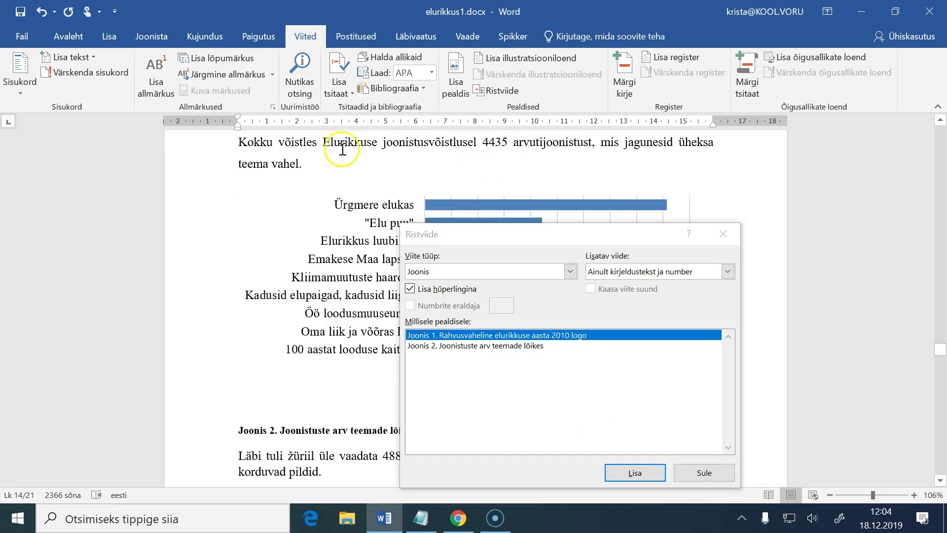
- Insert a cross-reference to Joonis 2, label and number only, in parentheses before the period after "teema vahel"
click(311, 162)
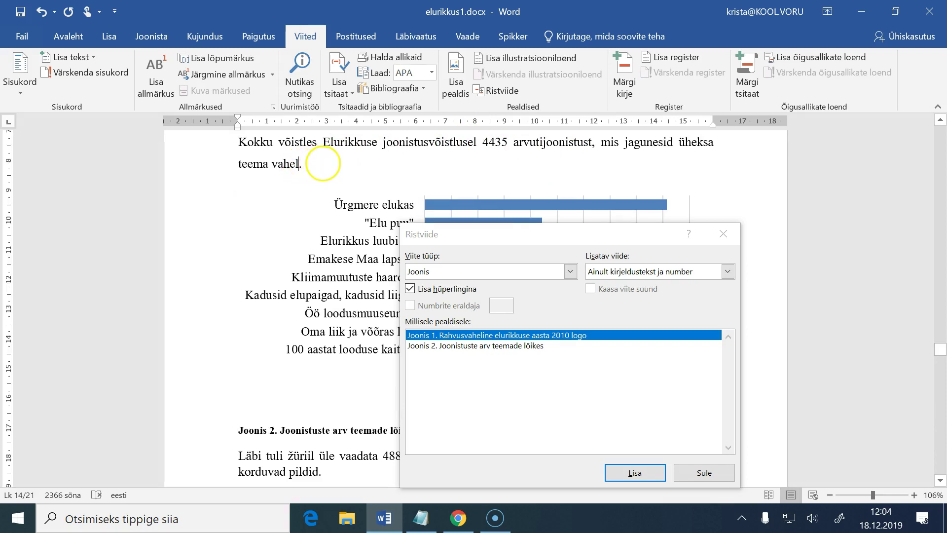
text(())
click(309, 164)
click(455, 278)
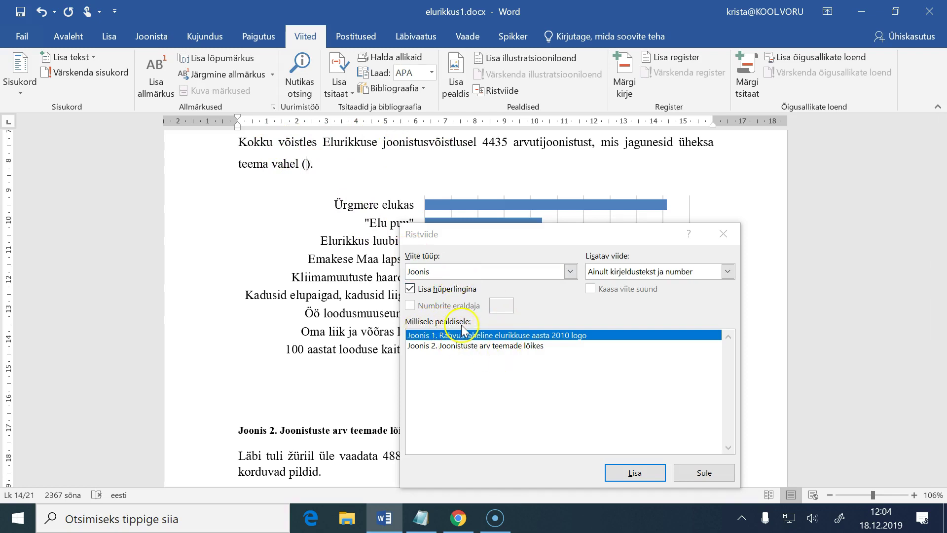
click(451, 346)
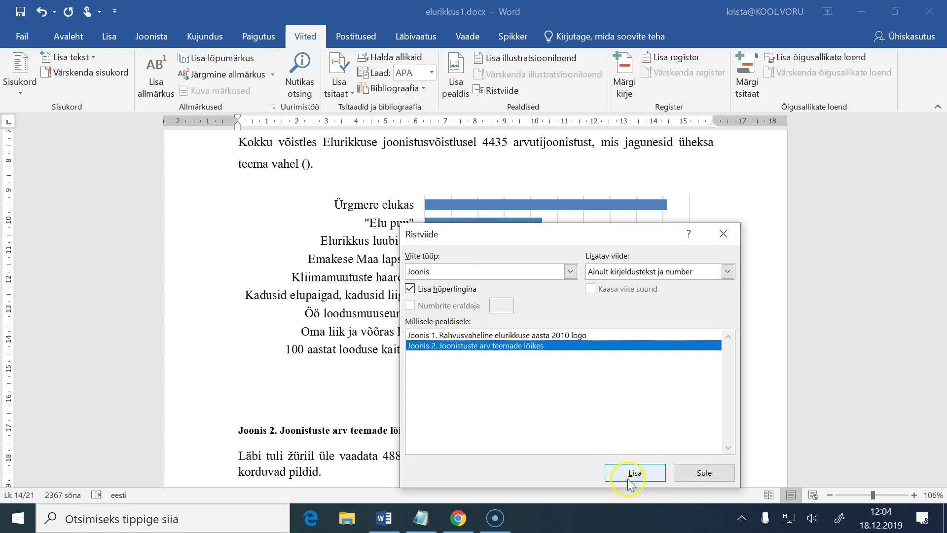
click(635, 473)
click(700, 472)
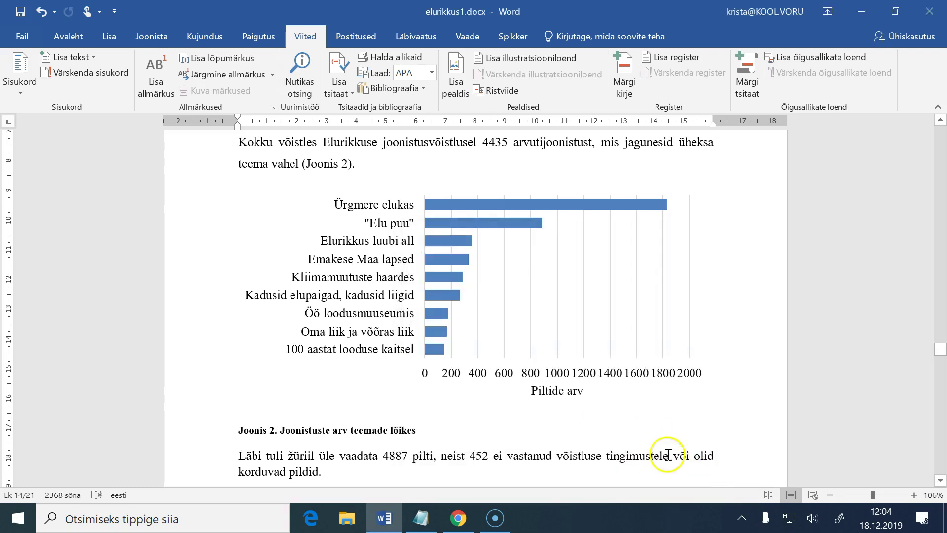